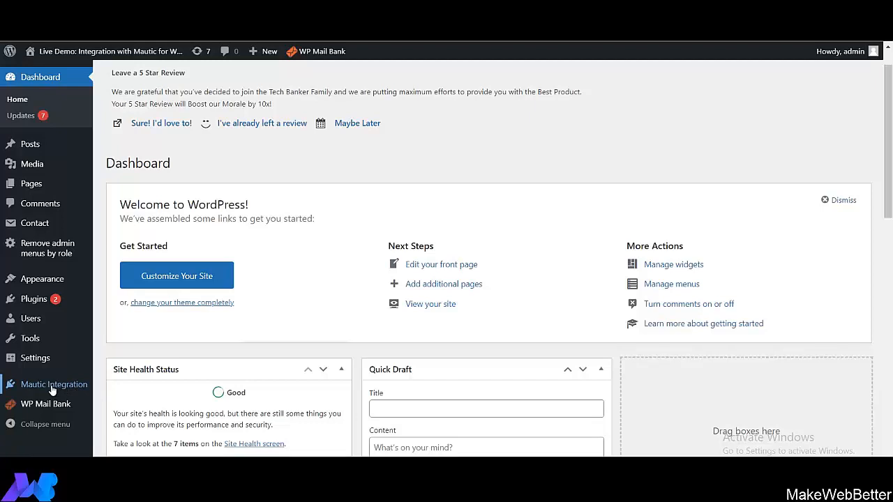
- Reset the existing connection of the Mautic Integration plugin and choose Basic as the authentication type
{"action": "left_click", "coordinate": [52, 388]}
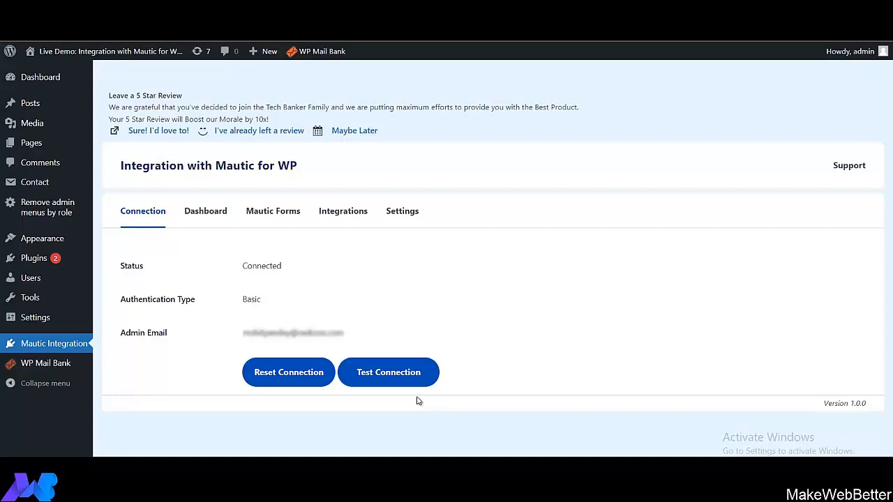
{"action": "left_click", "coordinate": [296, 383]}
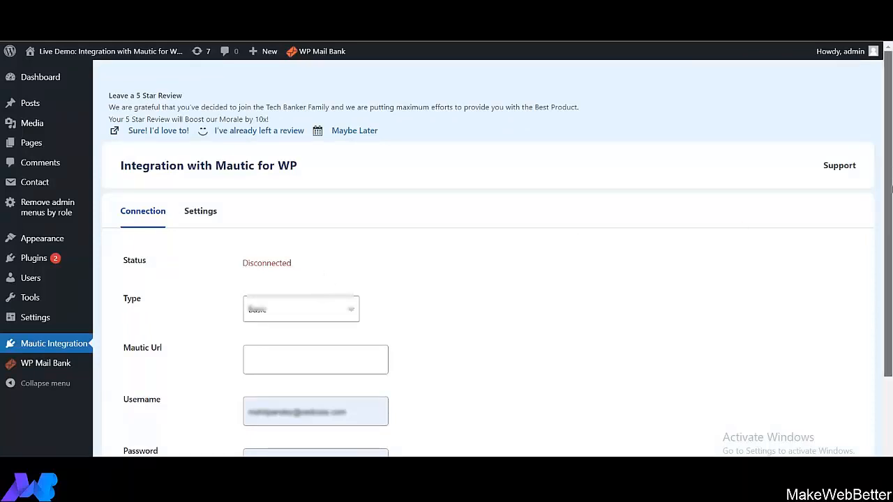
{"action": "scroll", "coordinate": [856, 264], "scroll_direction": "down", "scroll_amount": 3}
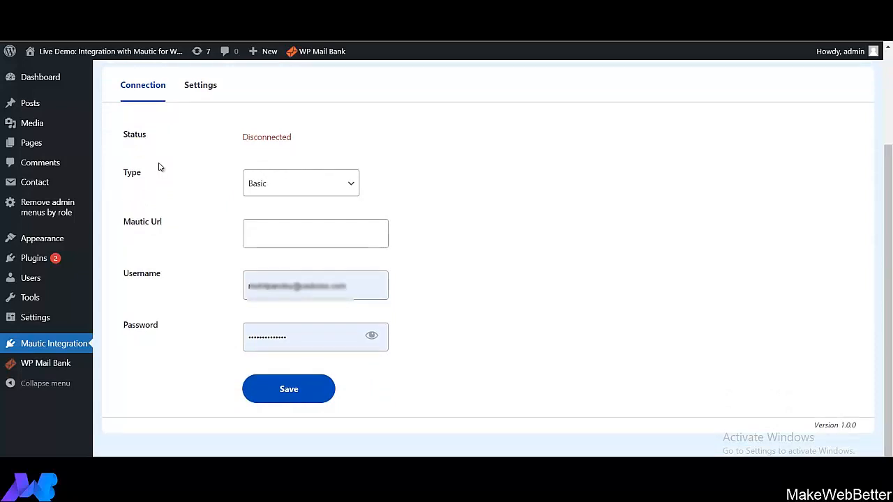
{"action": "left_click", "coordinate": [317, 193]}
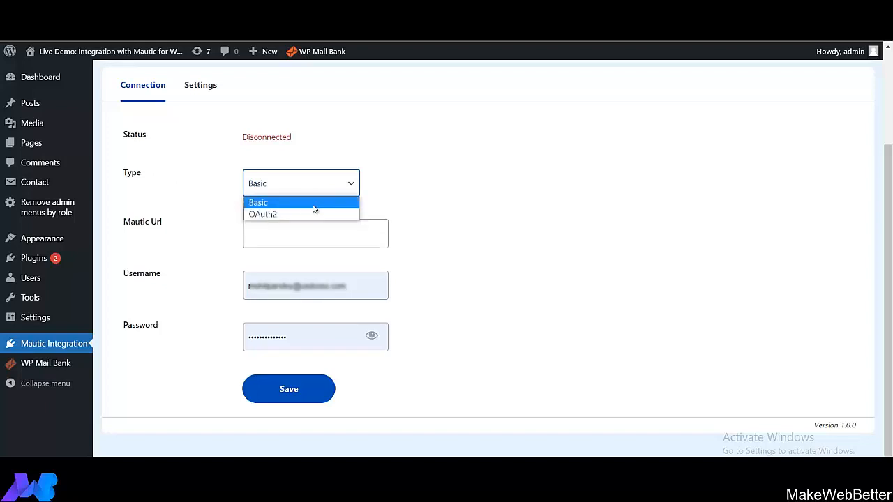
{"action": "left_click", "coordinate": [312, 209]}
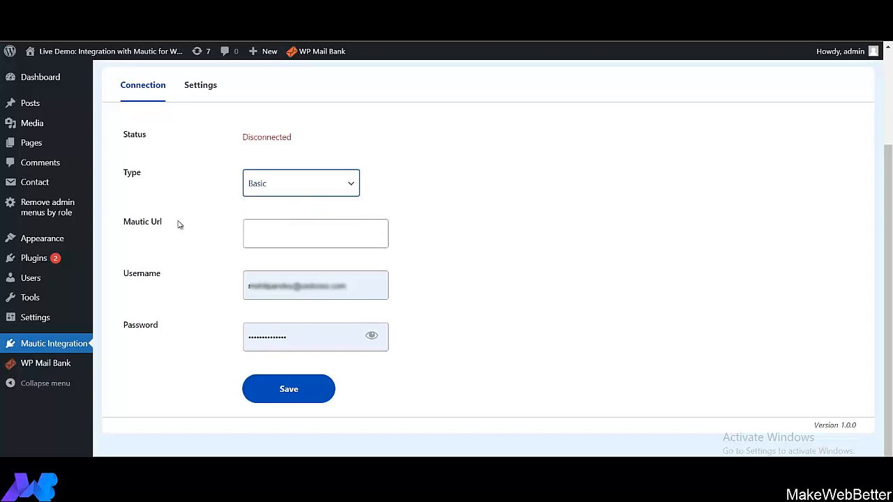
{"action": "left_click", "coordinate": [301, 229]}
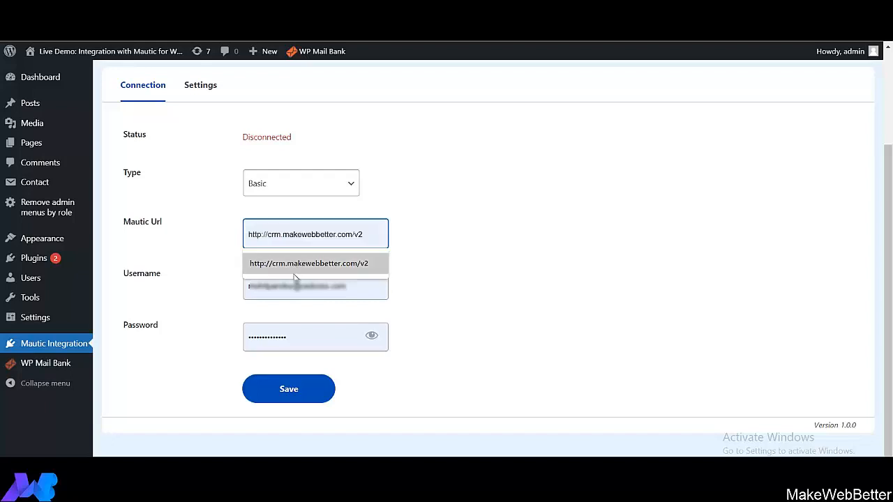
{"action": "left_click", "coordinate": [325, 273]}
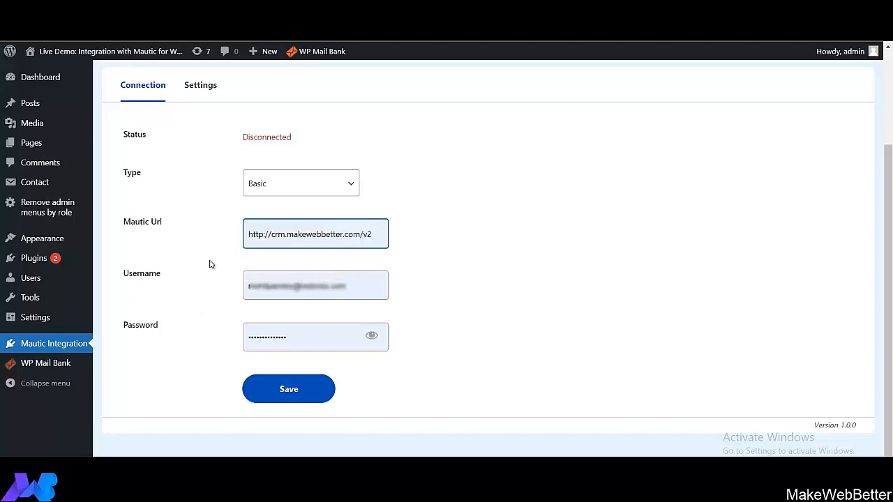
{"action": "left_click", "coordinate": [326, 290]}
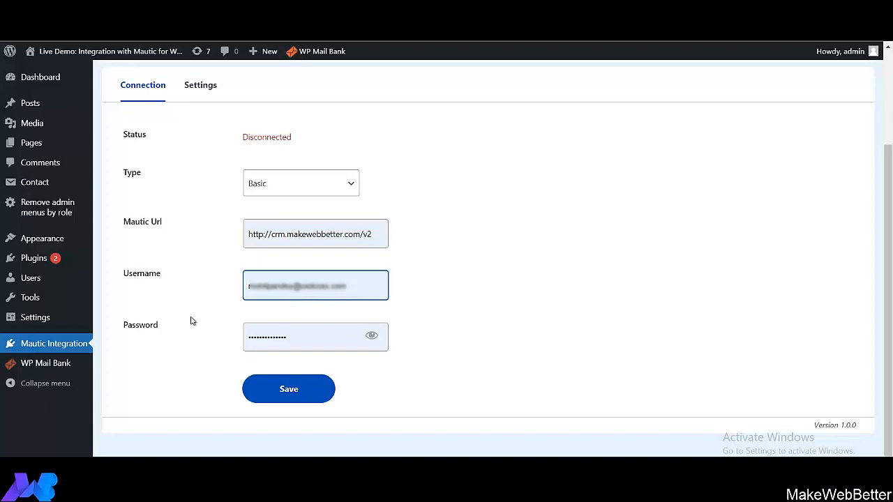
{"action": "mouse_move", "coordinate": [892, 249]}
{"action": "left_mouse_down"}
{"action": "mouse_move", "coordinate": [891, 201]}
{"action": "mouse_move", "coordinate": [891, 267]}
{"action": "left_mouse_up"}
{"action": "left_click", "coordinate": [286, 387]}
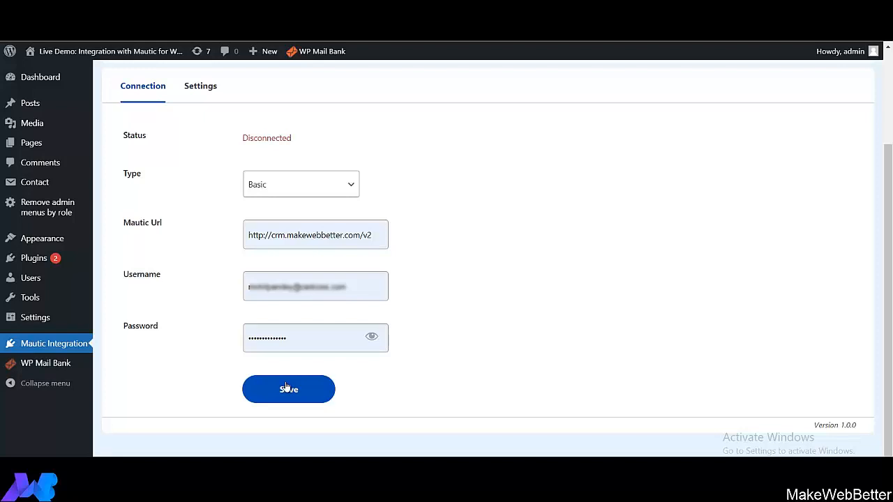
{"action": "left_click", "coordinate": [286, 388]}
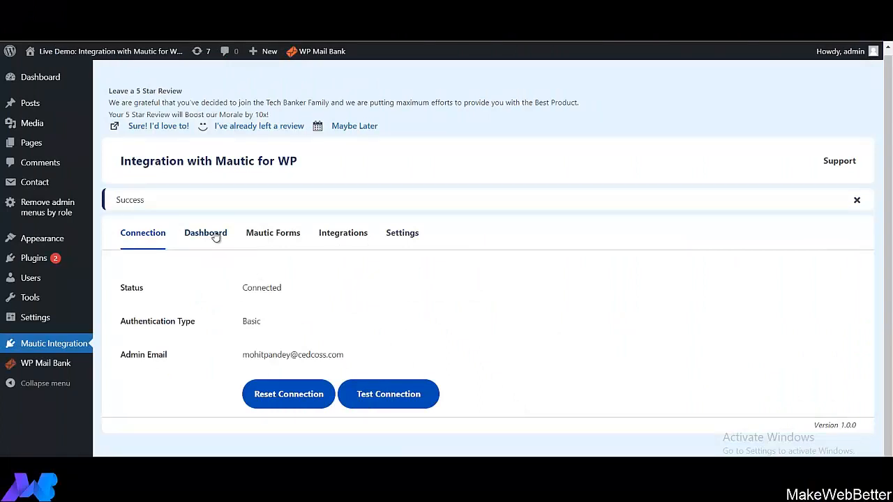
- Review the plugin dashboard's charts for created leads, page hits and form submissions, plus the top segments and creators
{"action": "left_click", "coordinate": [205, 233]}
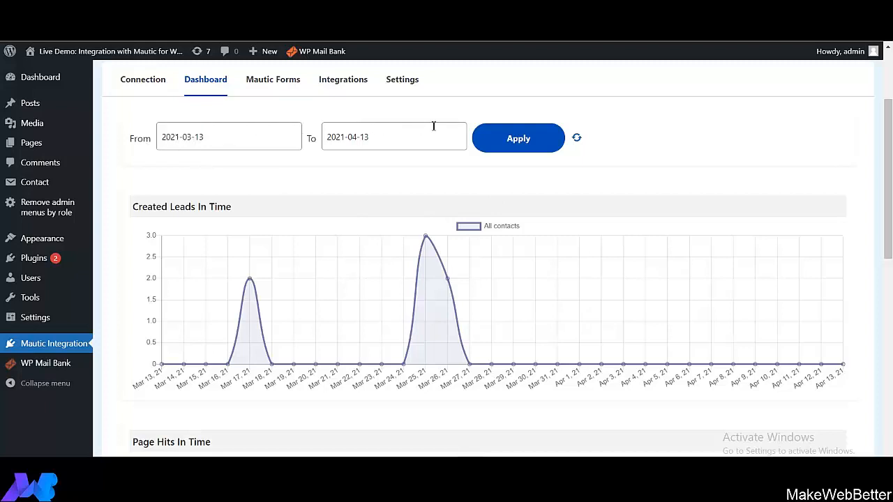
{"action": "scroll", "coordinate": [891, 215], "scroll_direction": "down", "scroll_amount": 2}
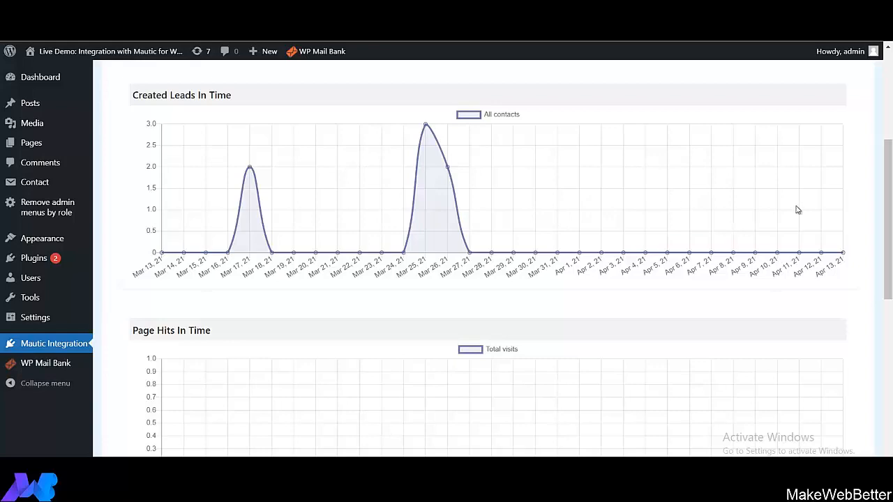
{"action": "left_click_drag", "start_coordinate": [892, 200], "coordinate": [886, 278]}
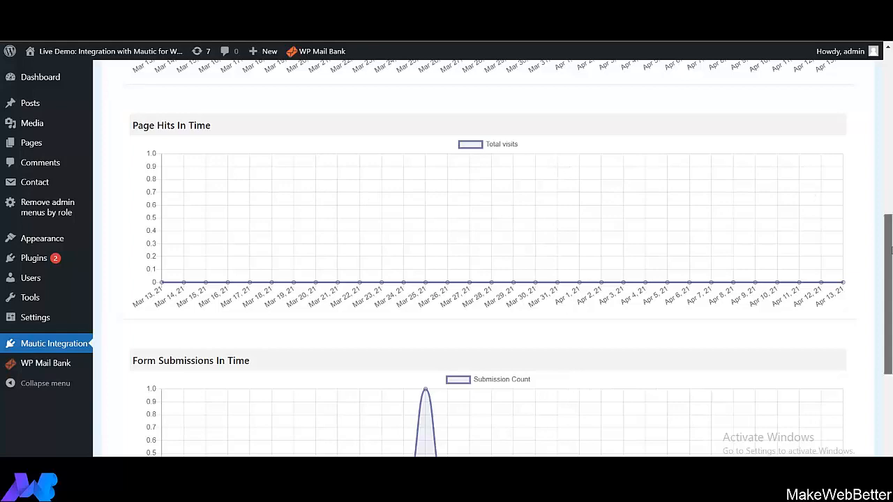
{"action": "left_click_drag", "start_coordinate": [891, 267], "coordinate": [885, 356]}
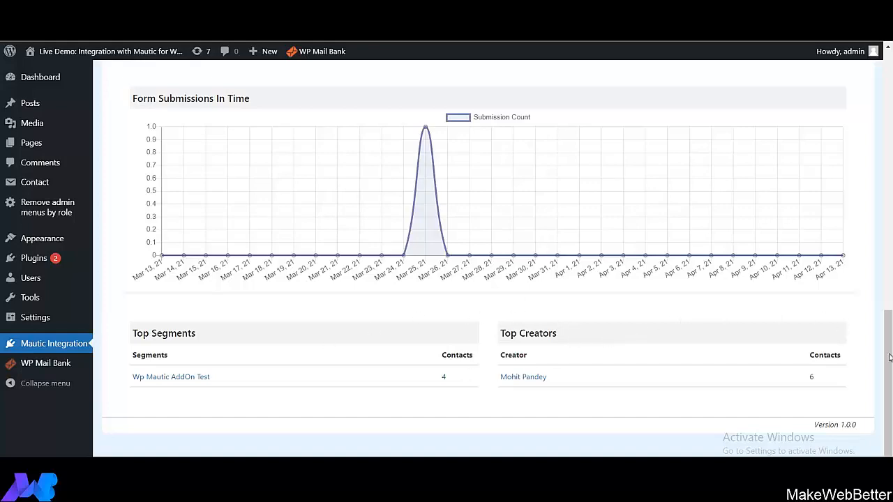
{"action": "left_click_drag", "start_coordinate": [888, 357], "coordinate": [890, 127]}
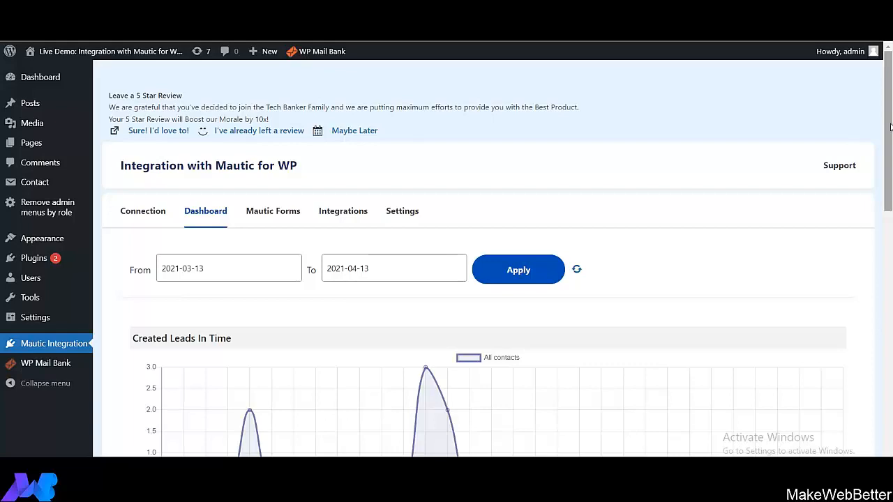
{"action": "left_click_drag", "start_coordinate": [890, 126], "coordinate": [890, 254]}
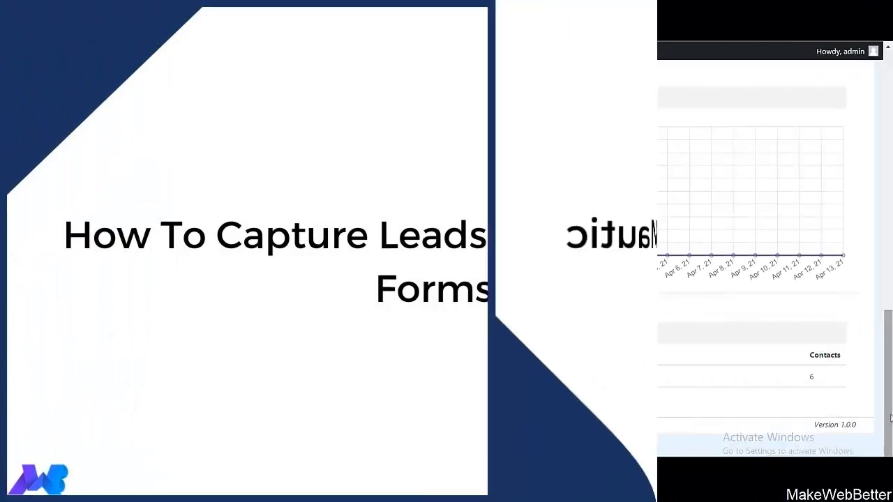
- Look through the list of Mautic forms with their names, statuses and shortcodes
{"action": "scroll", "coordinate": [489, 279], "scroll_direction": "up", "scroll_amount": 10}
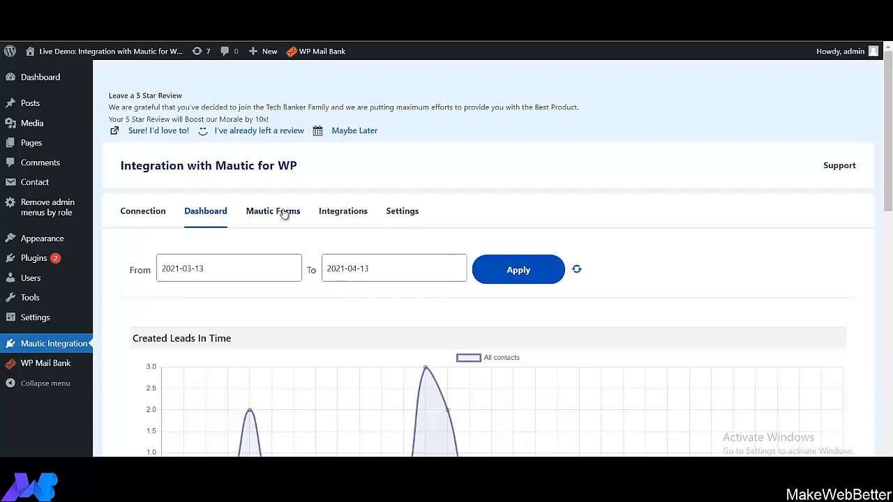
{"action": "left_click", "coordinate": [284, 213]}
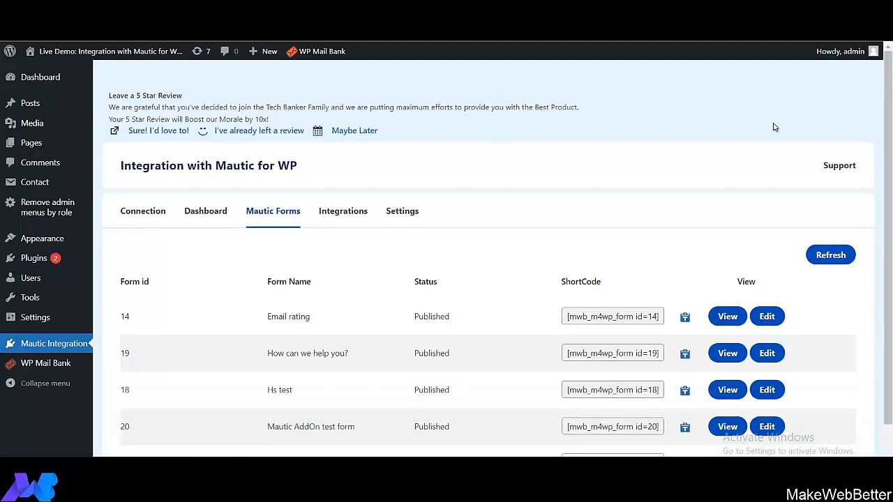
{"action": "scroll", "coordinate": [891, 225], "scroll_direction": "down", "scroll_amount": 2}
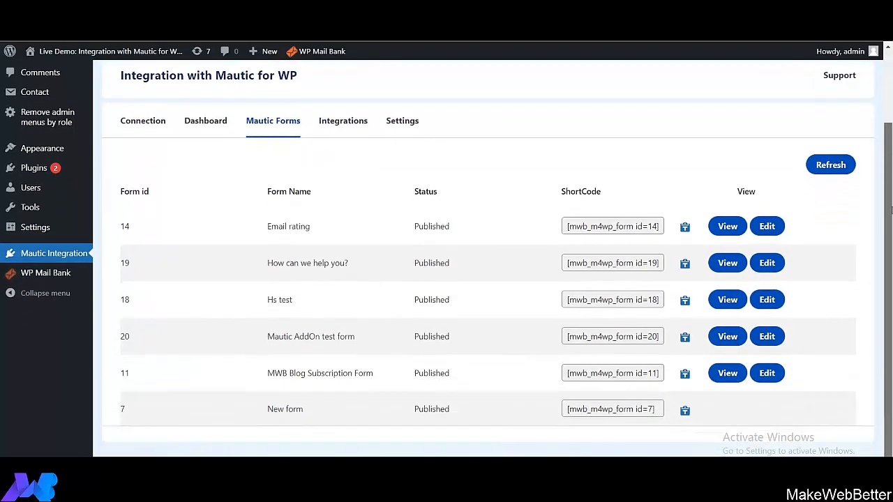
{"action": "scroll", "coordinate": [890, 224], "scroll_direction": "down", "scroll_amount": 1}
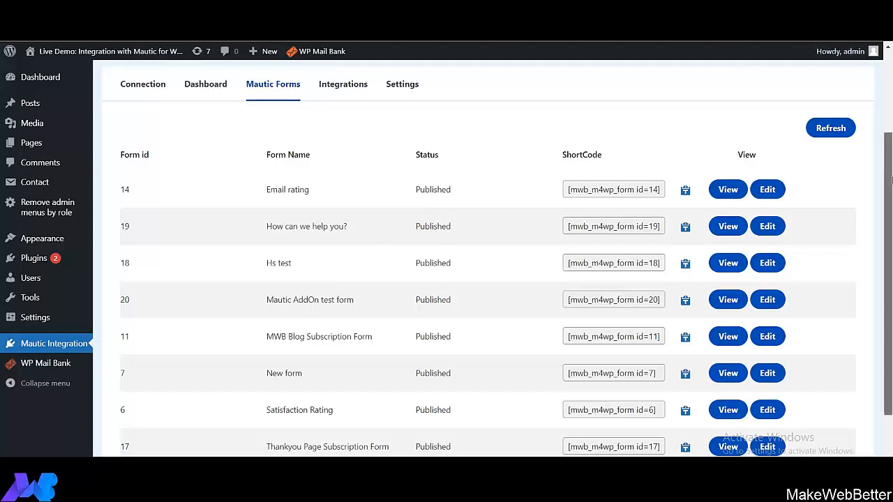
{"action": "scroll", "coordinate": [890, 180], "scroll_direction": "down", "scroll_amount": 2}
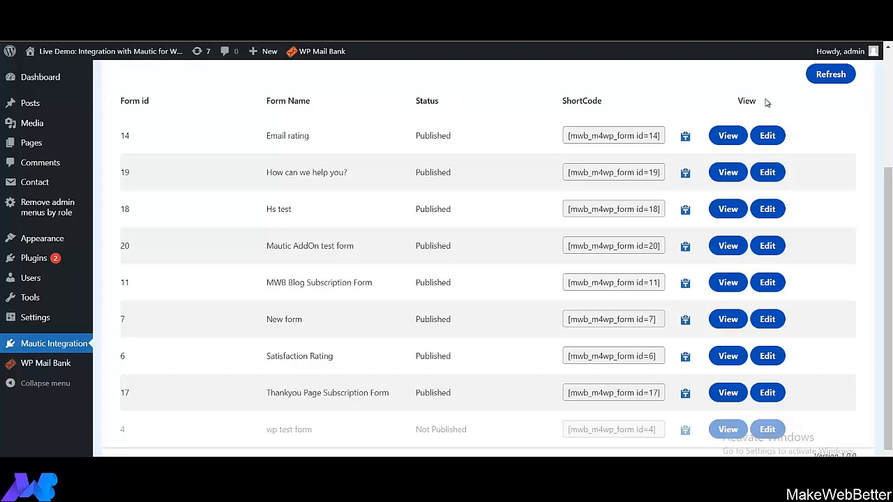
- Preview the Email rating form and the form named New form, closing each preview
{"action": "left_click", "coordinate": [728, 136]}
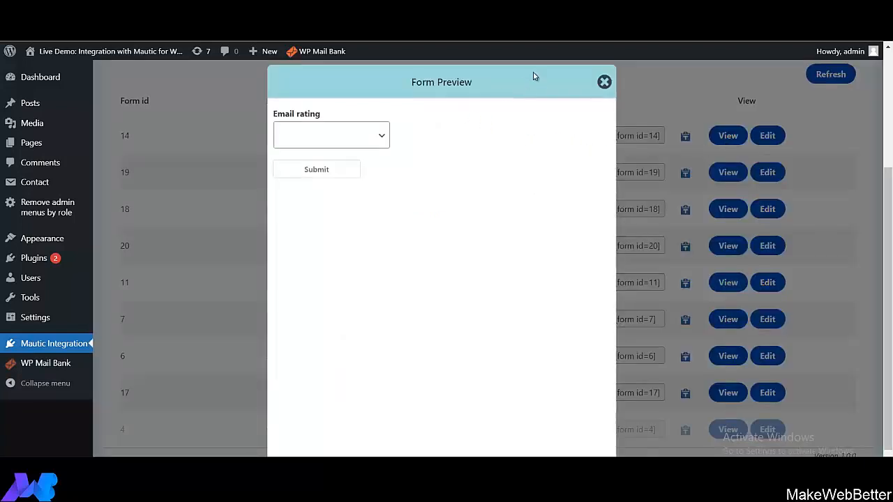
{"action": "left_click", "coordinate": [604, 83]}
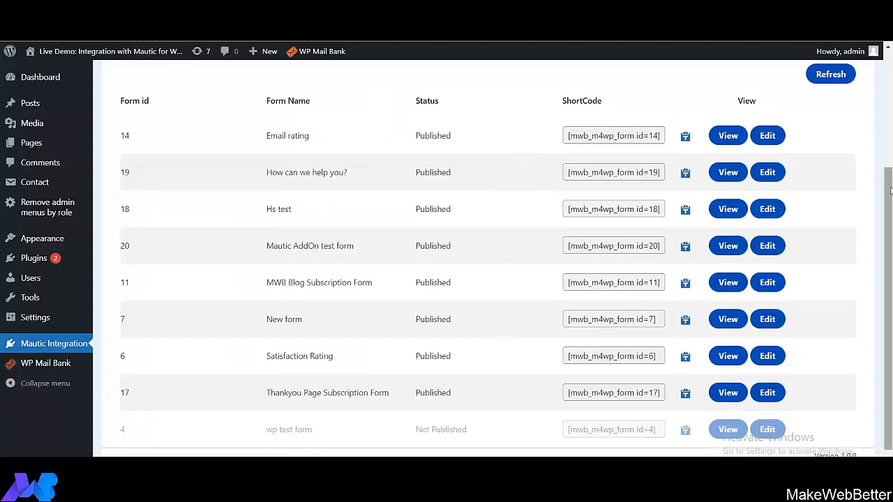
{"action": "scroll", "coordinate": [890, 202], "scroll_direction": "down", "scroll_amount": 1}
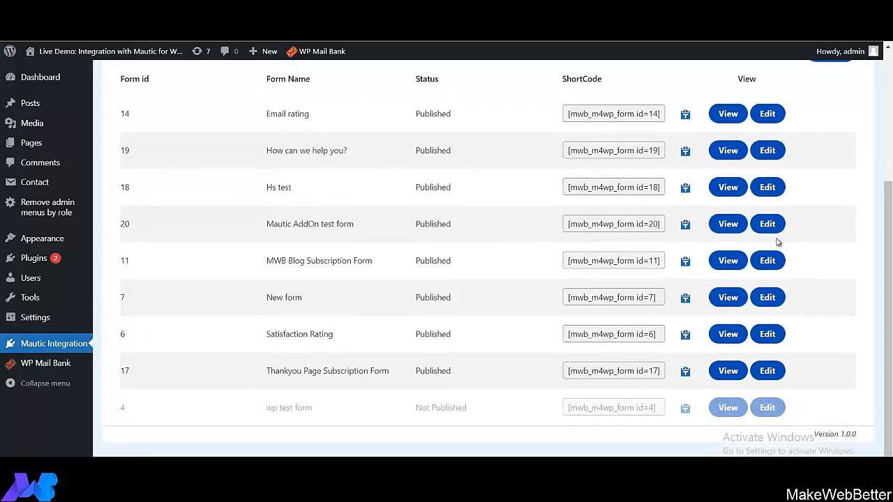
{"action": "left_click", "coordinate": [723, 304]}
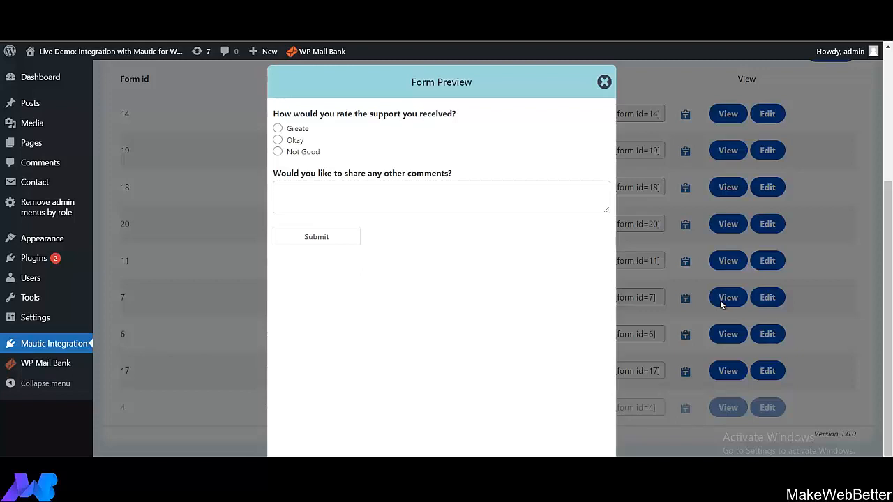
{"action": "left_click", "coordinate": [604, 82]}
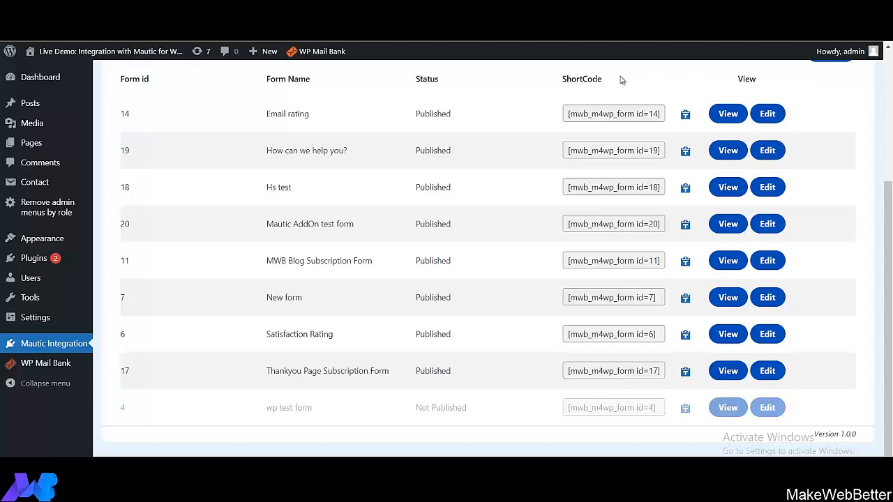
- Open the settings of the Registration Form integration
{"action": "left_click_drag", "start_coordinate": [891, 236], "coordinate": [892, 216]}
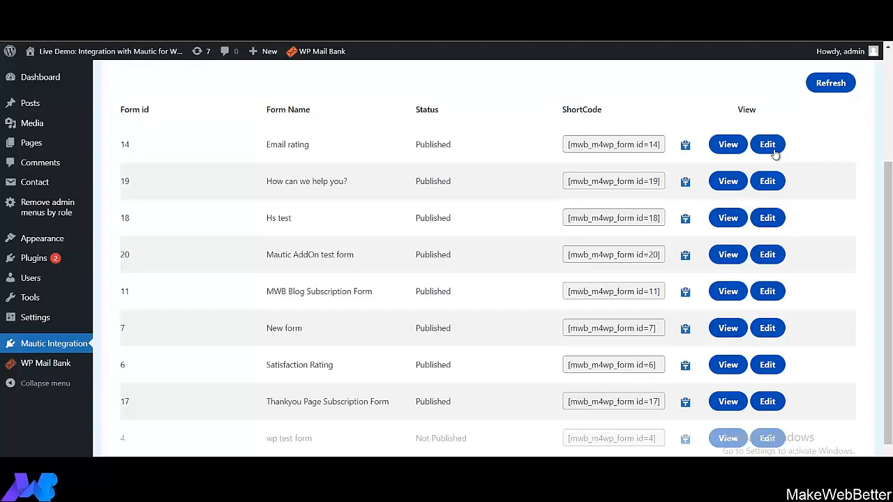
{"action": "scroll", "coordinate": [774, 154], "scroll_direction": "down", "scroll_amount": 1}
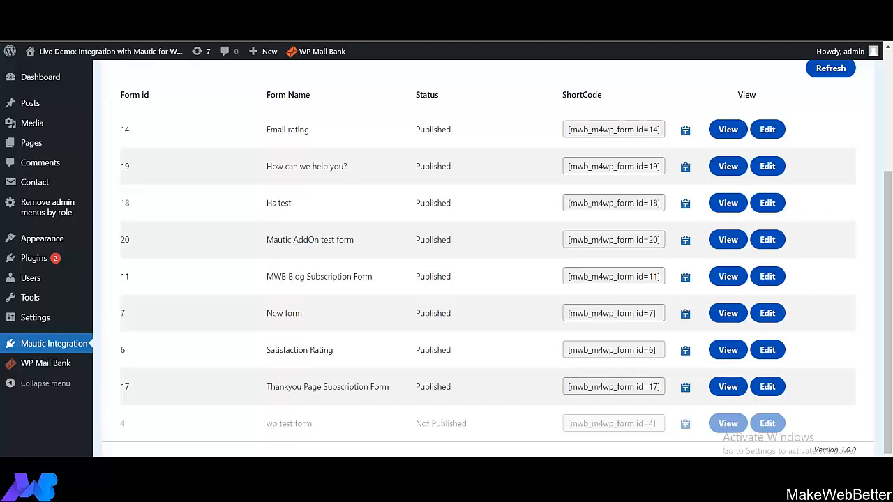
{"action": "left_click_drag", "start_coordinate": [889, 231], "coordinate": [891, 102]}
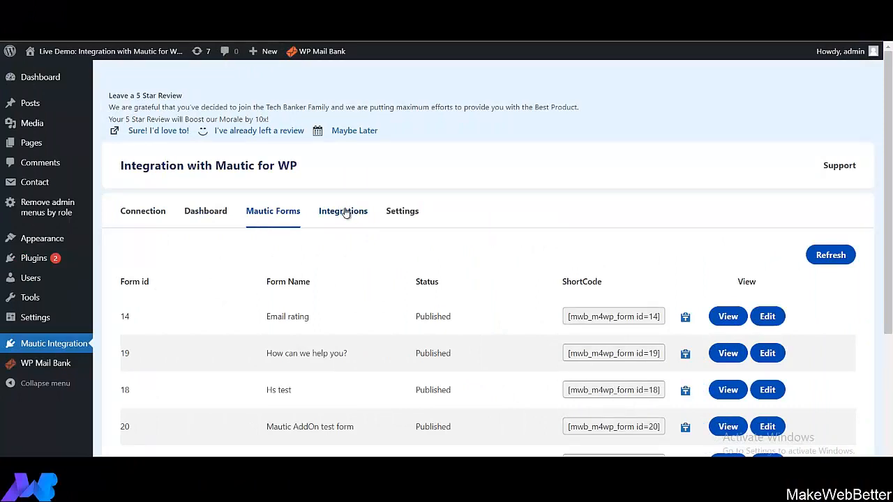
{"action": "left_click", "coordinate": [343, 212]}
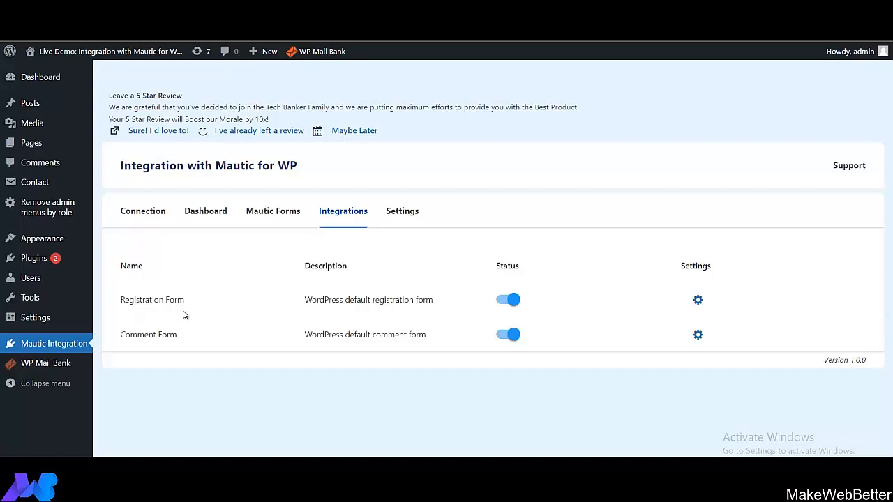
{"action": "left_click", "coordinate": [697, 301]}
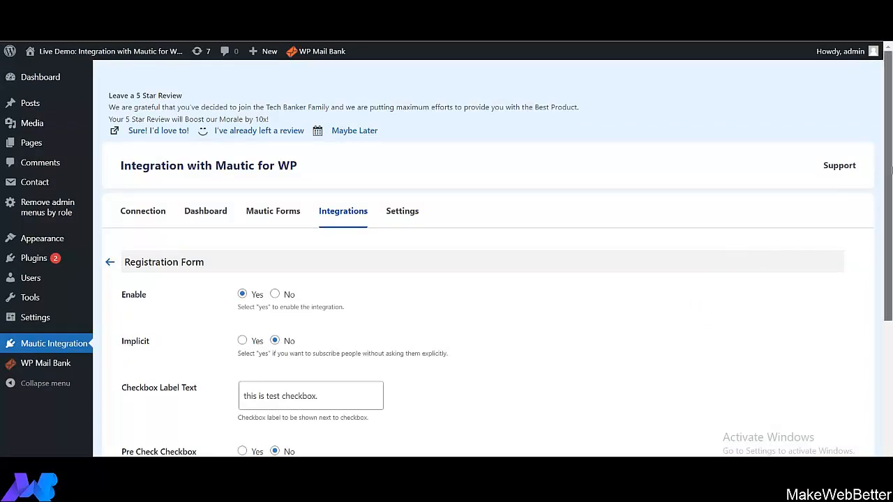
- Examine the Registration Form integration's checkbox label text and browse the available segments without choosing one
{"action": "left_click_drag", "start_coordinate": [891, 153], "coordinate": [890, 260]}
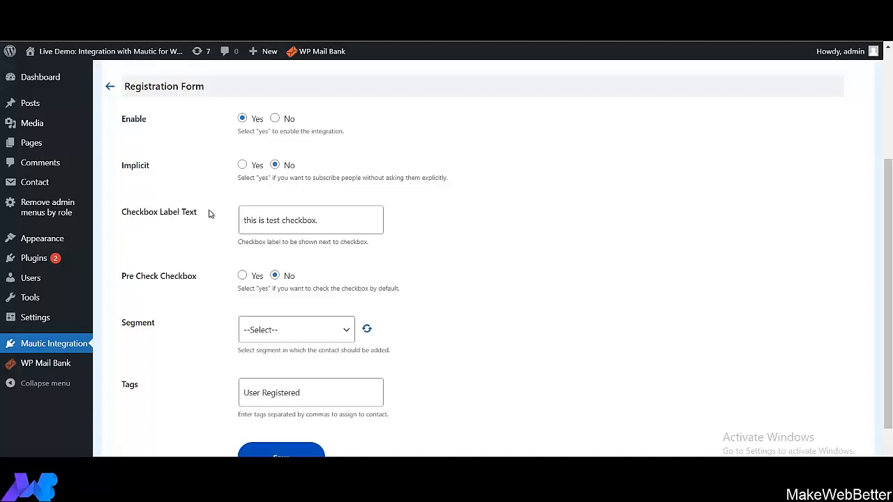
{"action": "left_click", "coordinate": [289, 219]}
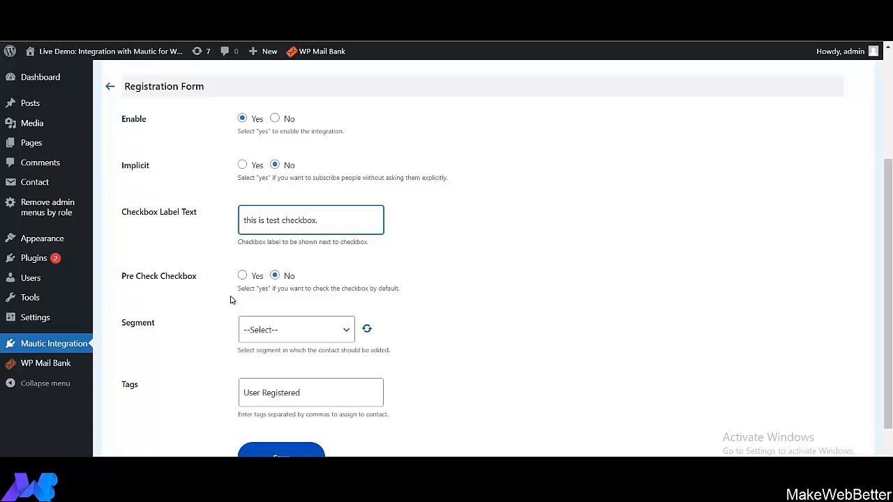
{"action": "left_click", "coordinate": [339, 330]}
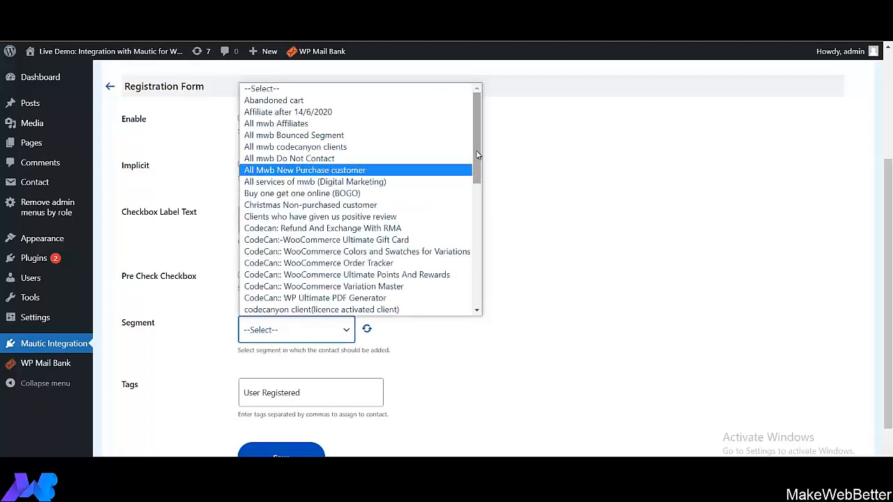
{"action": "left_click_drag", "start_coordinate": [477, 155], "coordinate": [484, 126]}
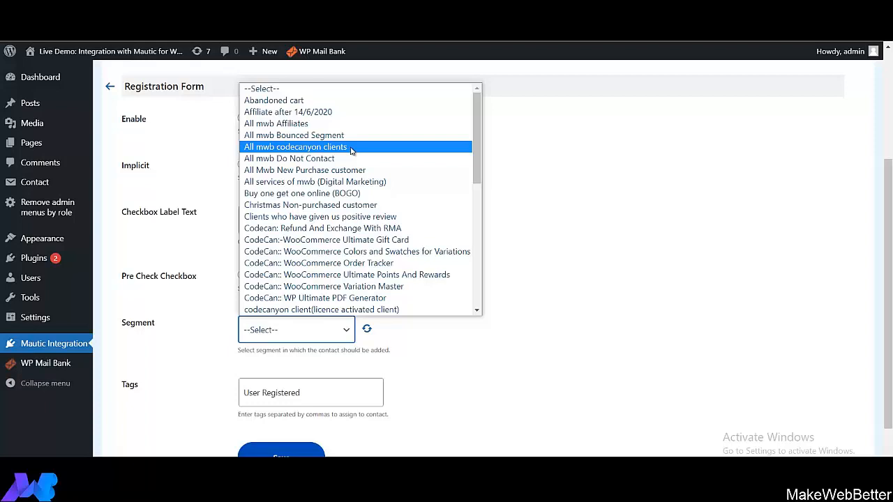
{"action": "left_click", "coordinate": [138, 337]}
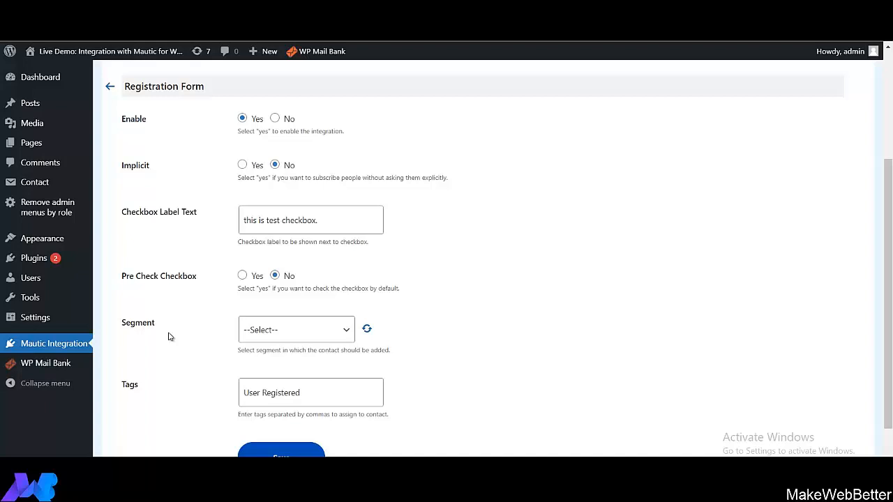
- Review the remaining Registration Form options, including the tags, and return to the list of integrations
{"action": "scroll", "coordinate": [166, 335], "scroll_direction": "down", "scroll_amount": 1}
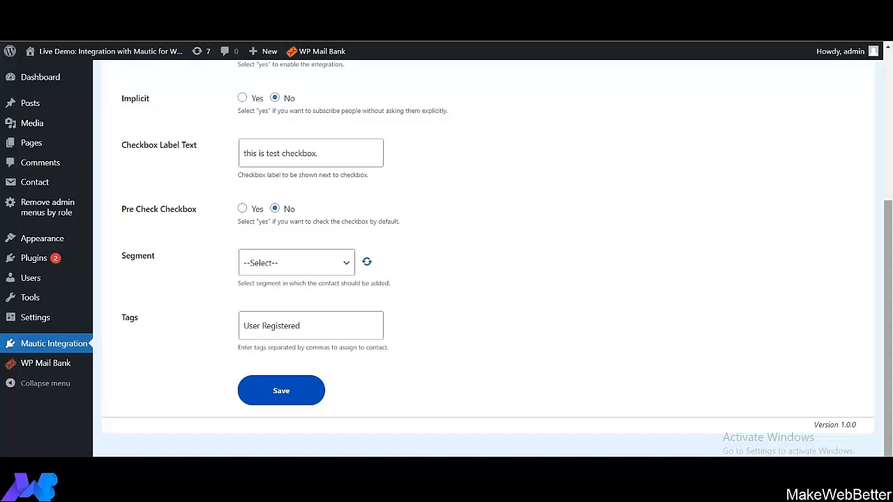
{"action": "scroll", "coordinate": [721, 265], "scroll_direction": "up", "scroll_amount": 3}
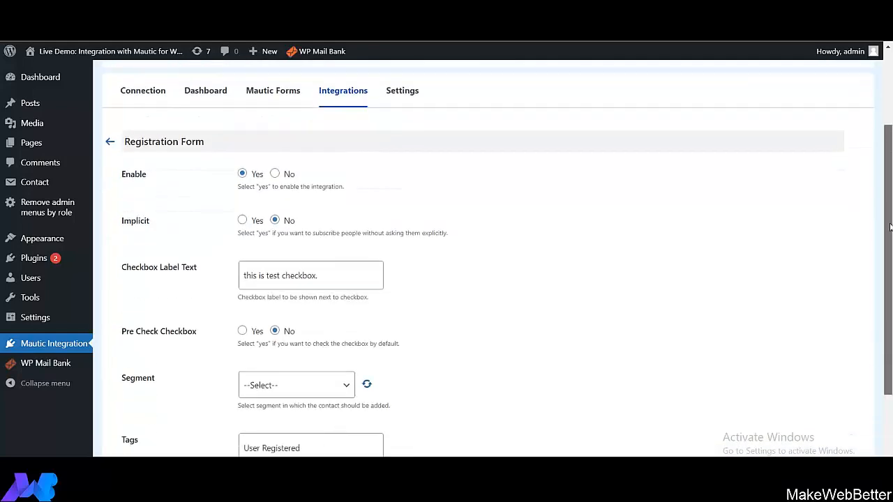
{"action": "scroll", "coordinate": [721, 265], "scroll_direction": "down", "scroll_amount": 3}
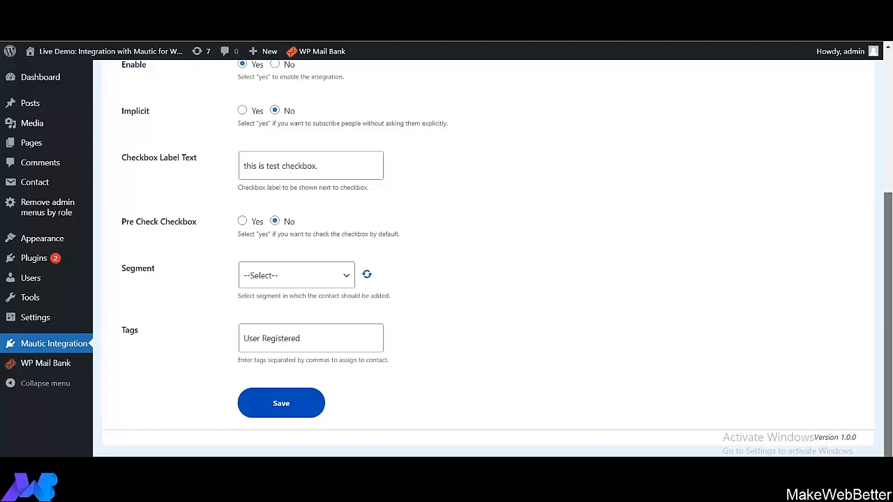
{"action": "left_click_drag", "start_coordinate": [889, 305], "coordinate": [889, 165]}
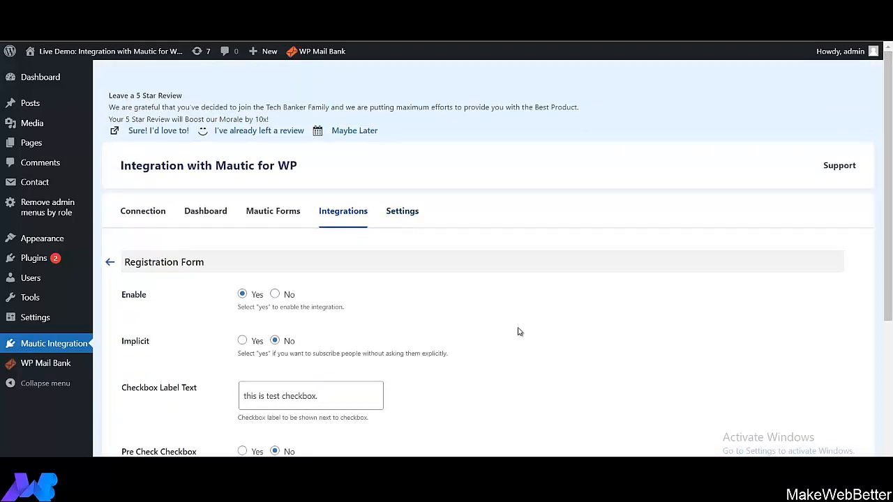
{"action": "left_click", "coordinate": [110, 264]}
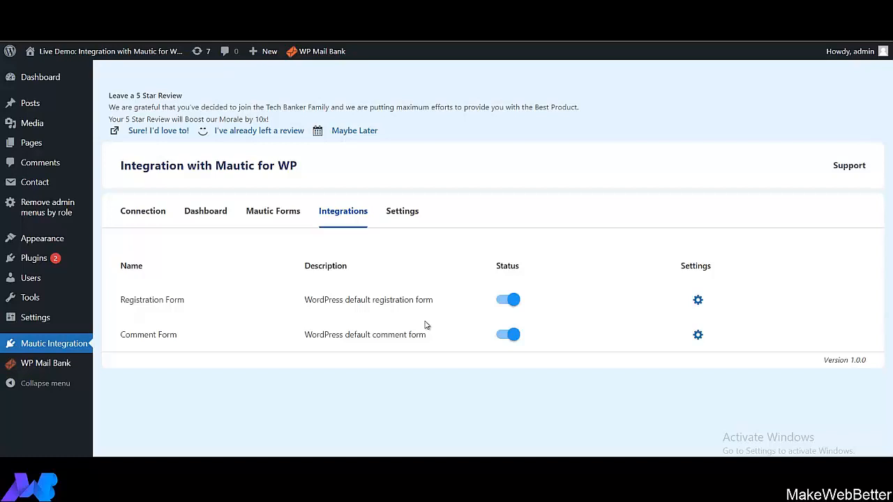
- Enable Mautic tracking in the plugin's general settings, check the Mautic URL, and save the settings
{"action": "left_click", "coordinate": [405, 212]}
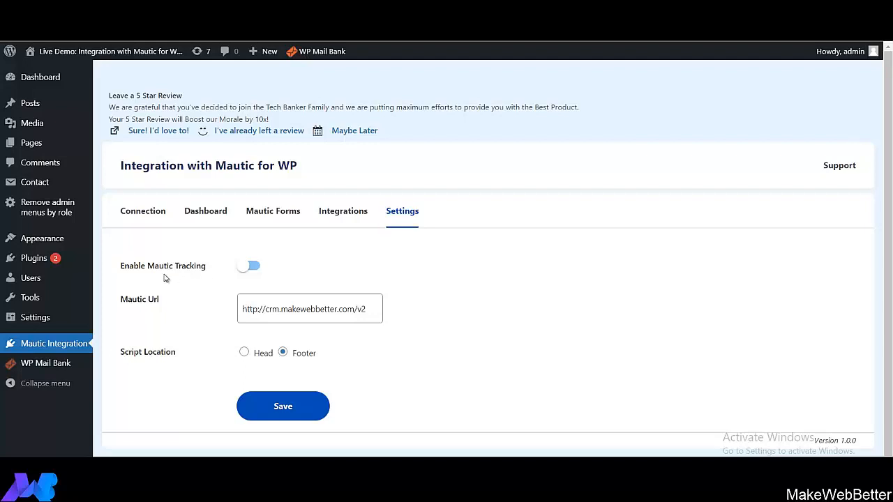
{"action": "left_click", "coordinate": [243, 268]}
{"action": "left_click", "coordinate": [279, 306]}
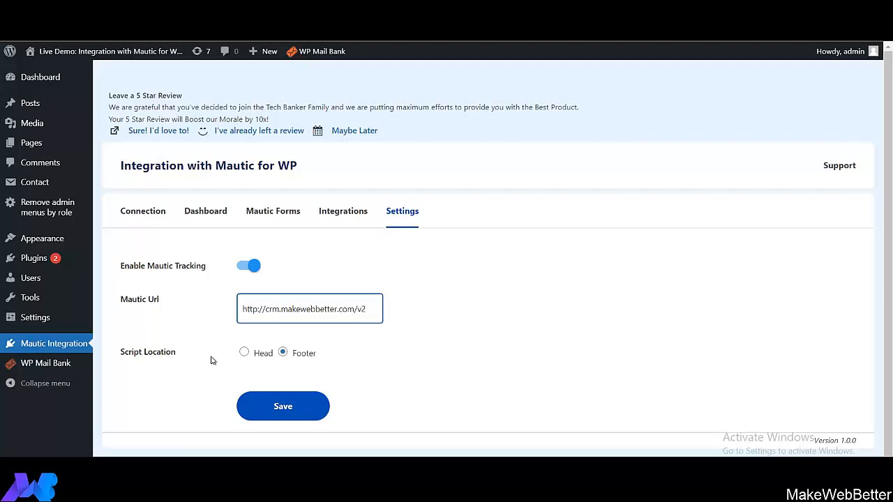
{"action": "left_click", "coordinate": [317, 400]}
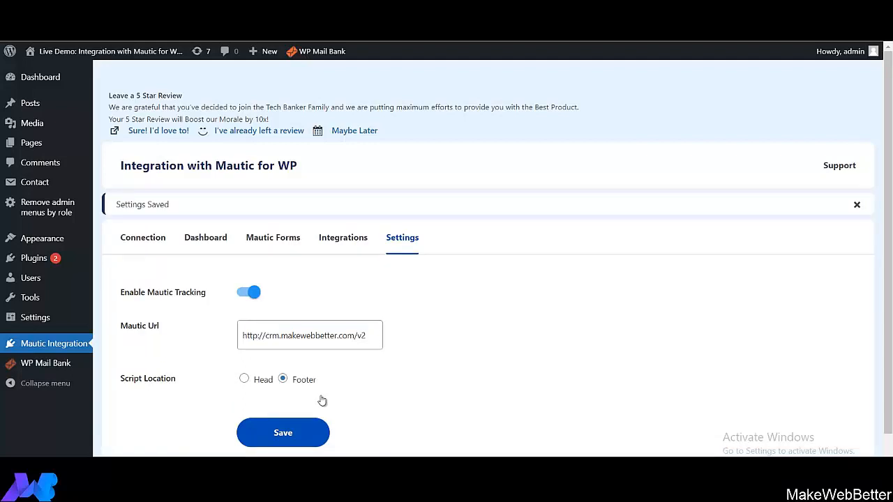